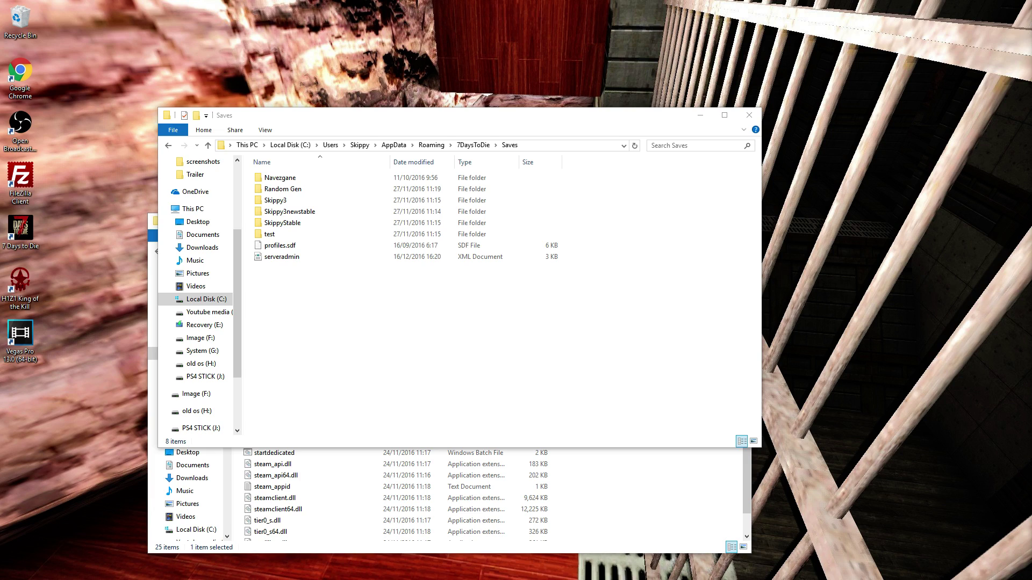
- Activate the Explorer window showing the 7DaysToDie Saves folder
{"action": "left_click", "coordinate": [472, 115]}
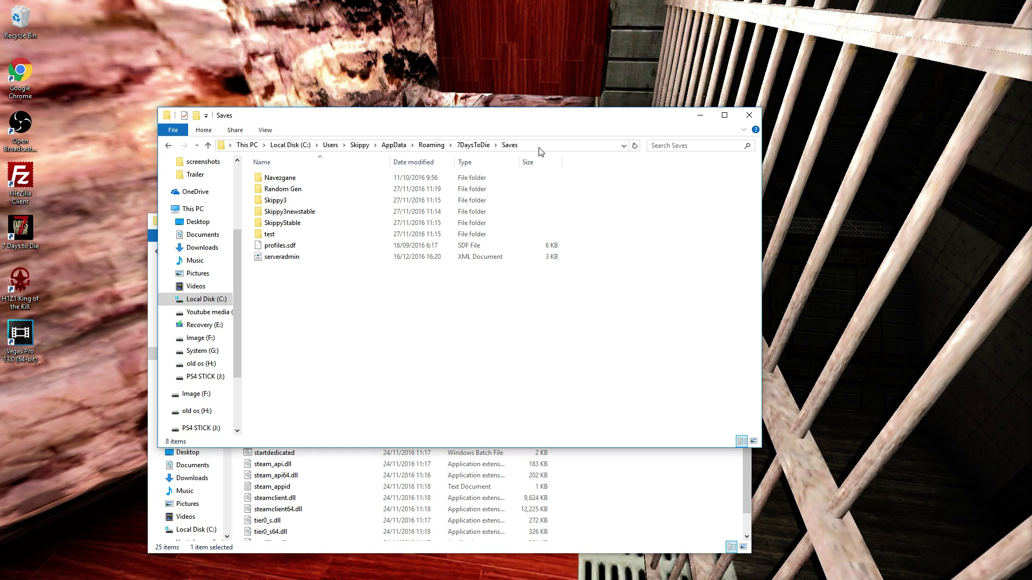
- Go from Users through the user folder to AppData\Roaming\7DaysToDie
{"action": "left_click", "coordinate": [331, 147]}
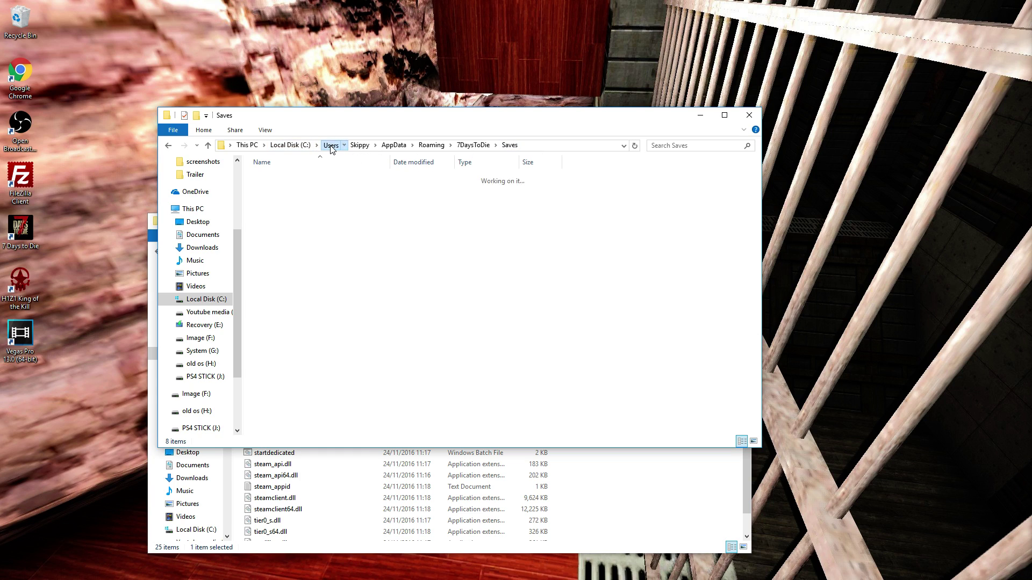
{"action": "double_click", "coordinate": [292, 206]}
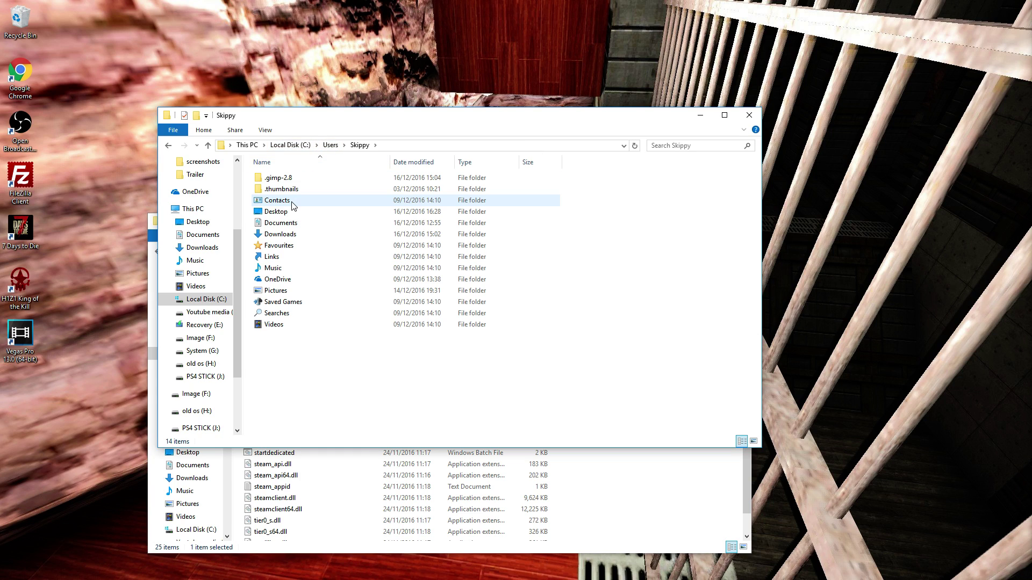
{"action": "left_click", "coordinate": [386, 147]}
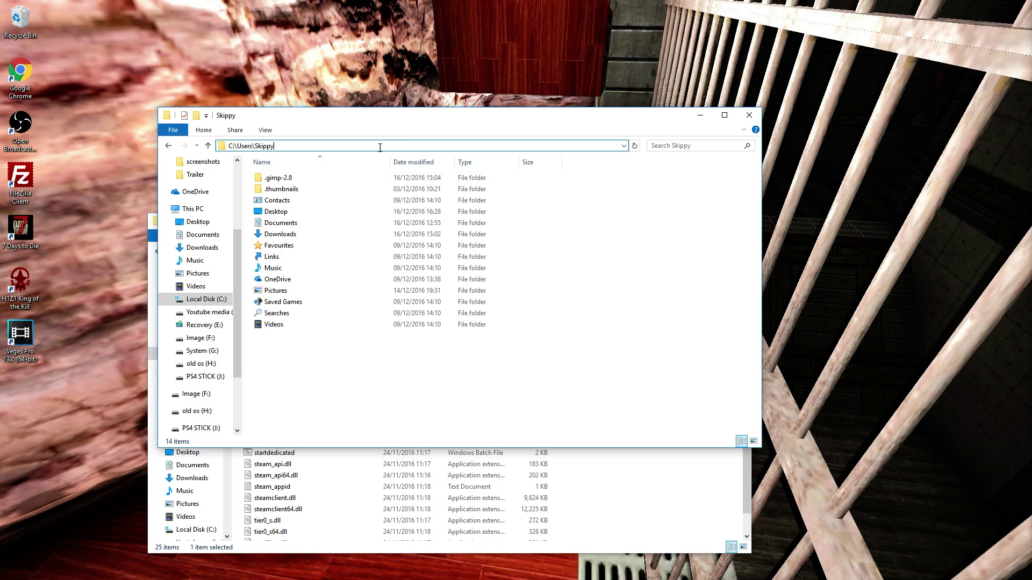
{"action": "type", "text": "\\"}
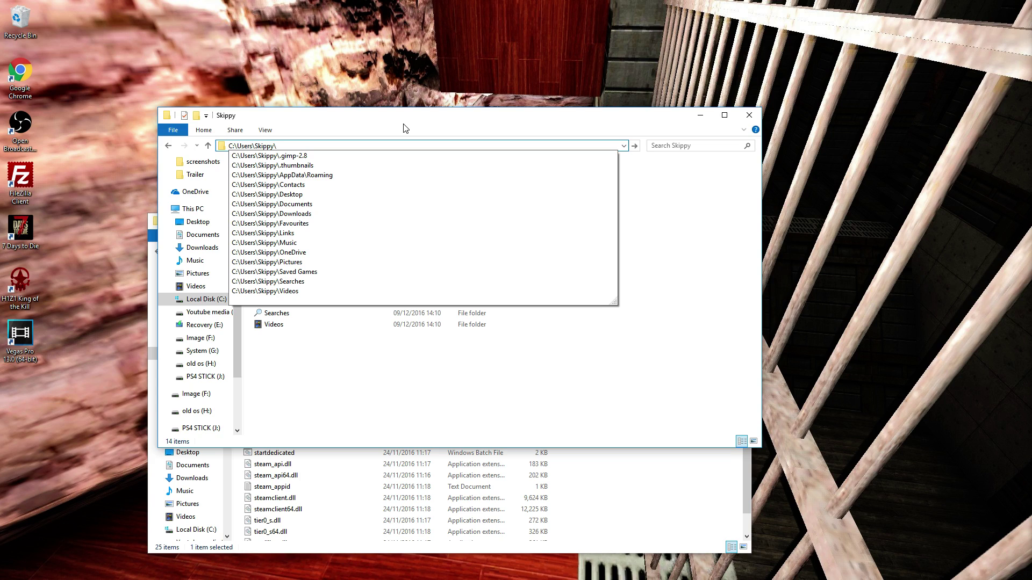
{"action": "type", "text": "app"}
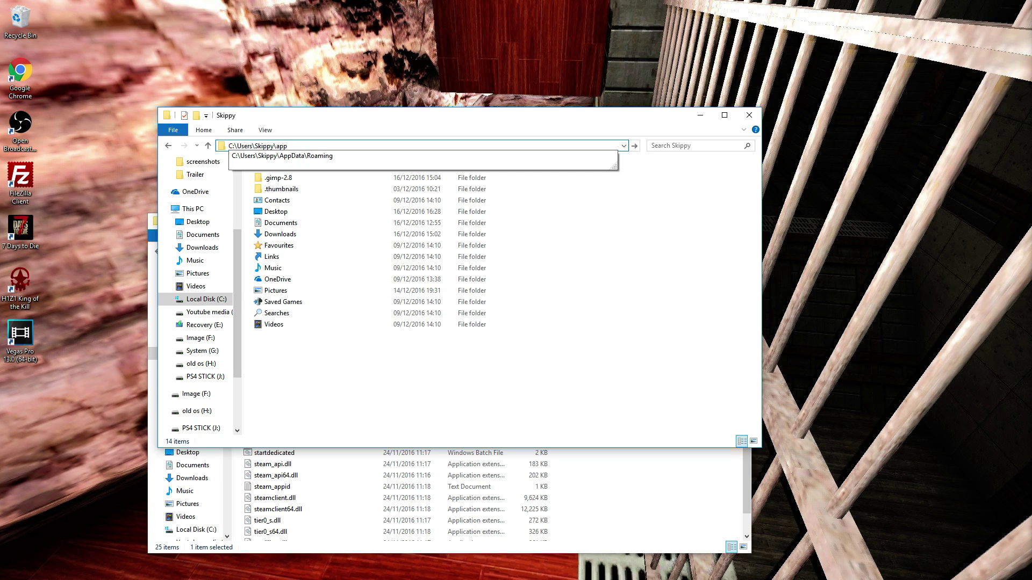
{"action": "key", "text": "Down"}
{"action": "key", "text": "Return"}
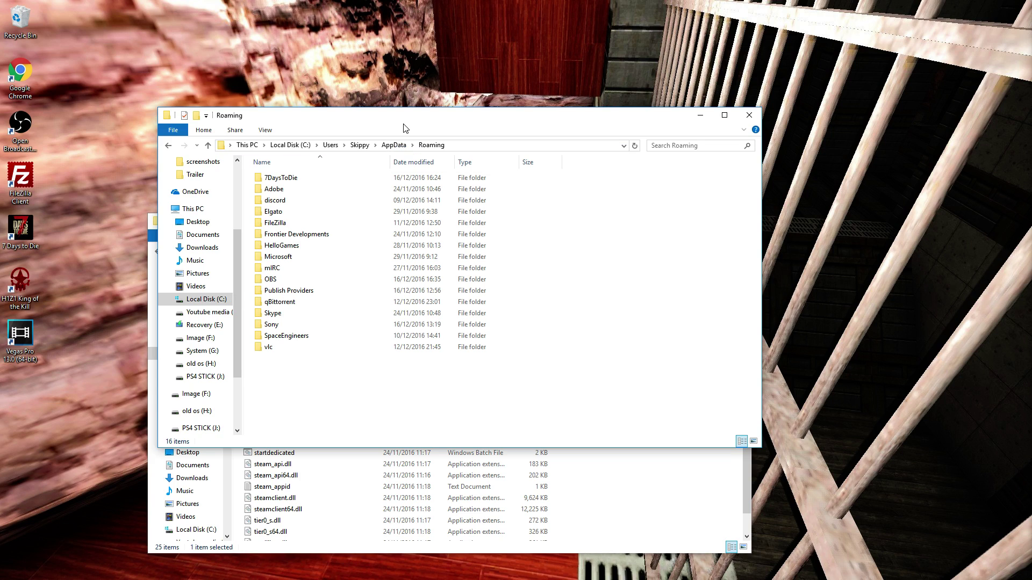
{"action": "double_click", "coordinate": [281, 179]}
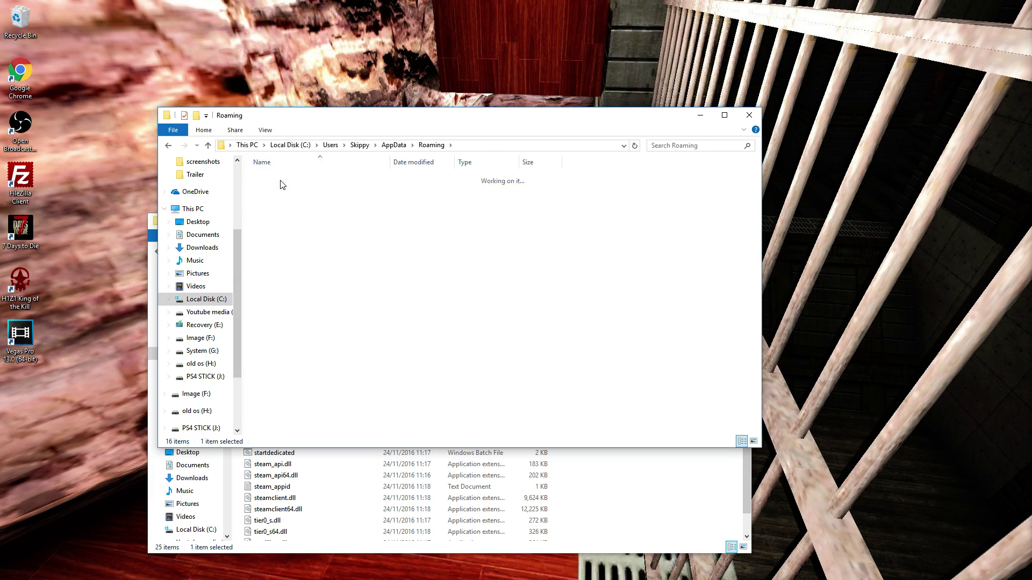
{"action": "double_click", "coordinate": [273, 179]}
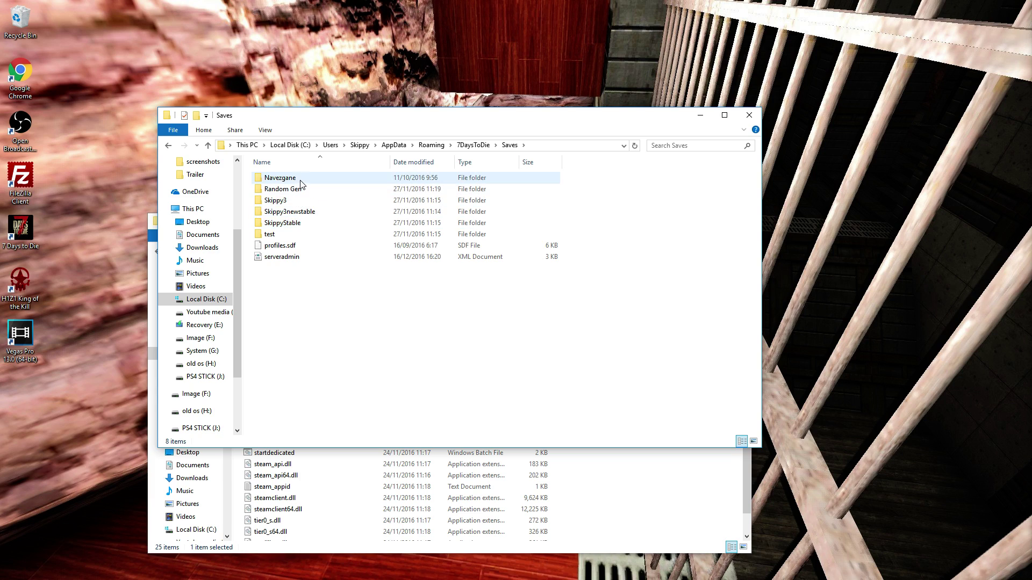
{"action": "double_click", "coordinate": [304, 190]}
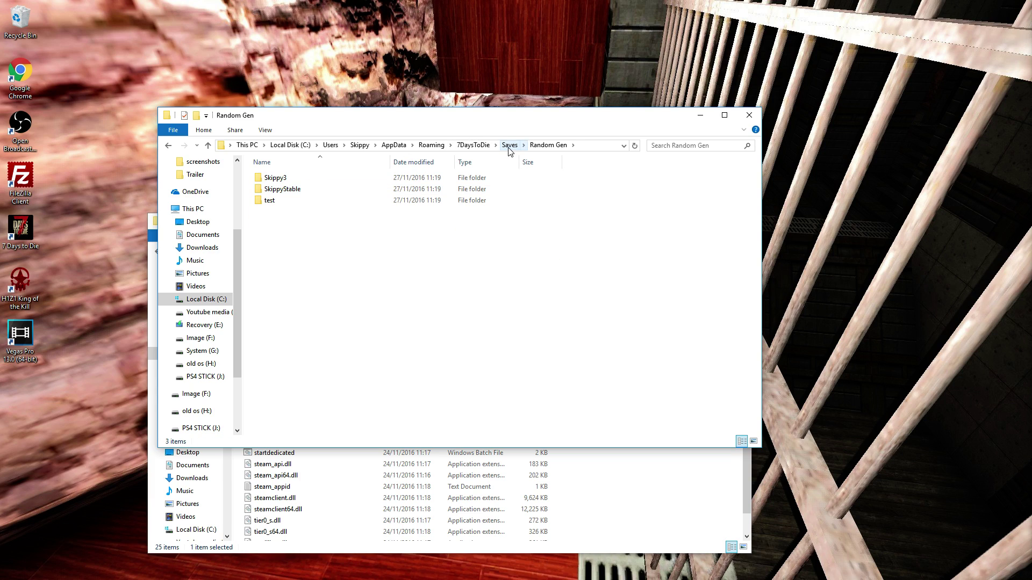
{"action": "left_click", "coordinate": [508, 146]}
{"action": "left_click", "coordinate": [301, 182]}
{"action": "double_click", "coordinate": [301, 185]}
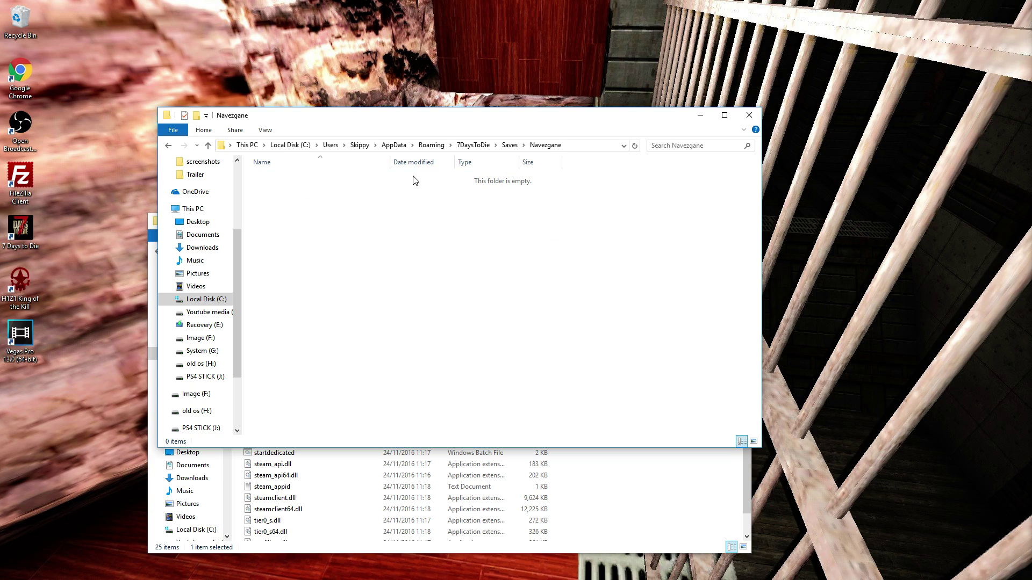
{"action": "left_click", "coordinate": [515, 146]}
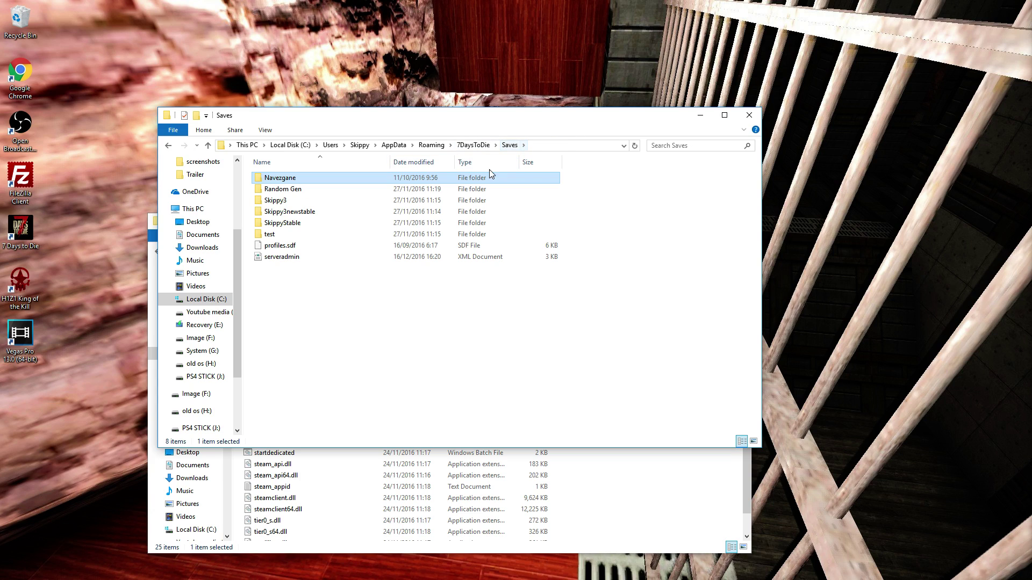
{"action": "double_click", "coordinate": [323, 188]}
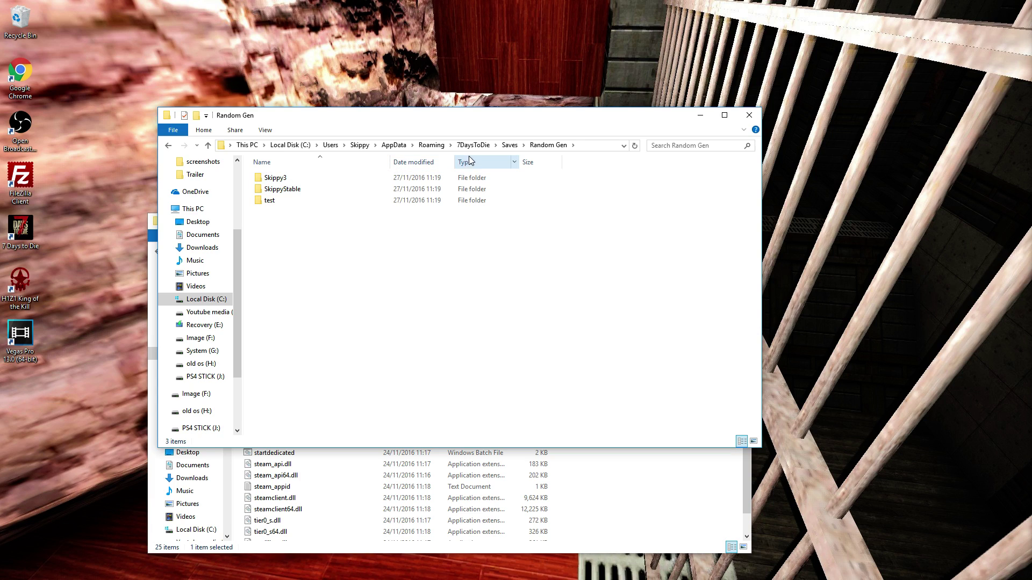
{"action": "left_click", "coordinate": [509, 146]}
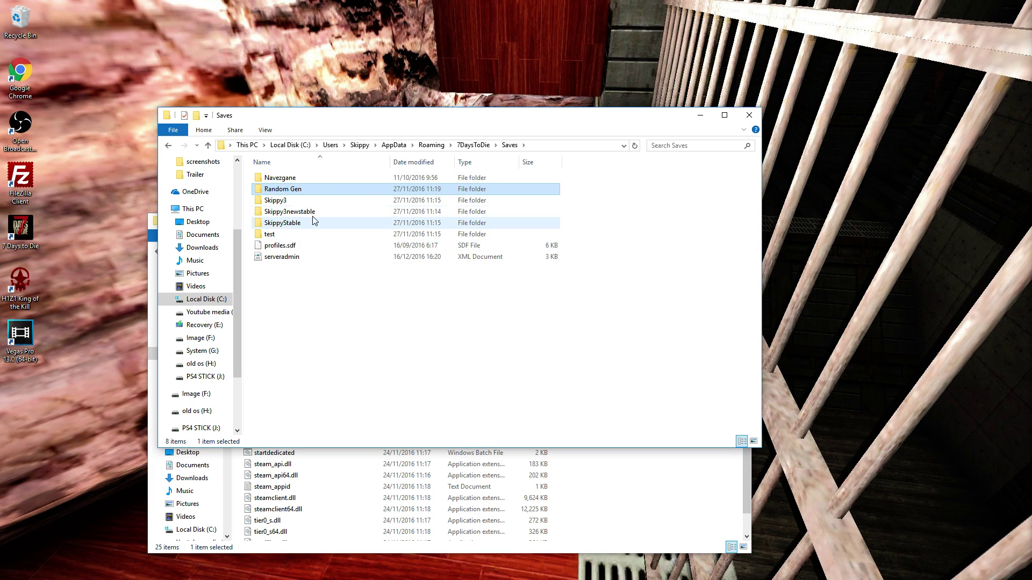
- Copy the Saves folder and paste it in 7DaysToDie, creating 'Saves - Copy'
{"action": "left_click", "coordinate": [472, 145]}
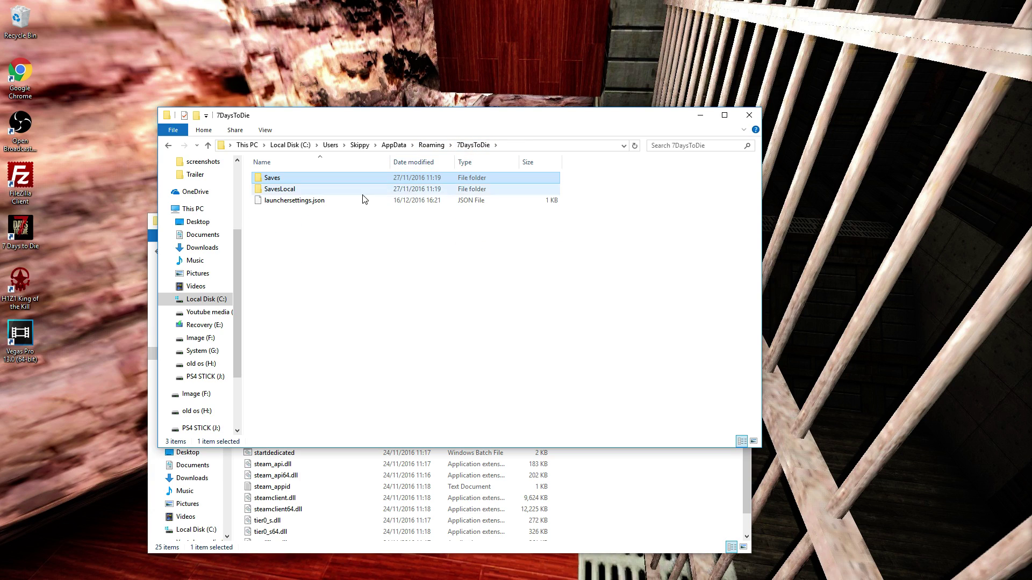
{"action": "right_click", "coordinate": [328, 181]}
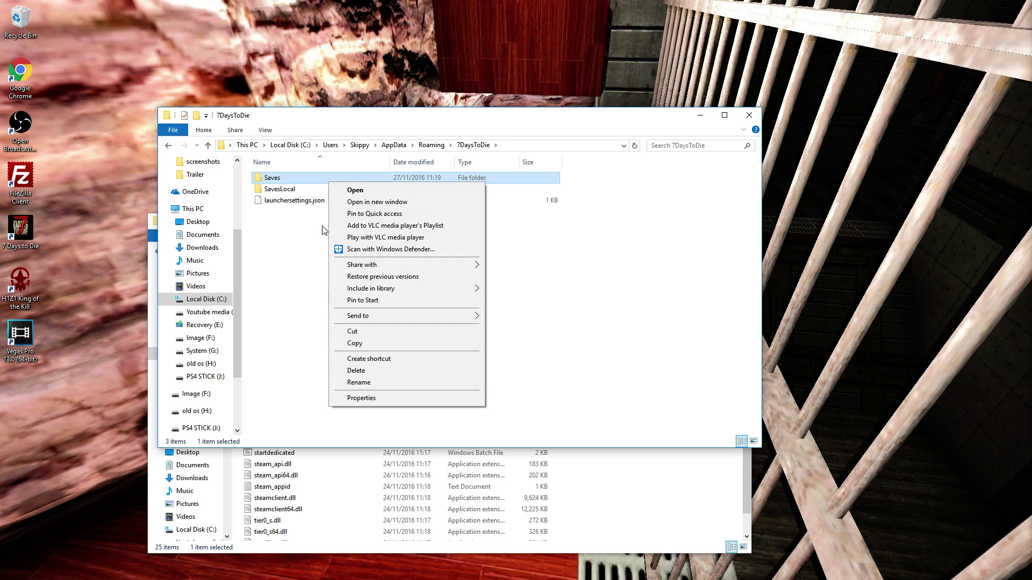
{"action": "left_click", "coordinate": [427, 345]}
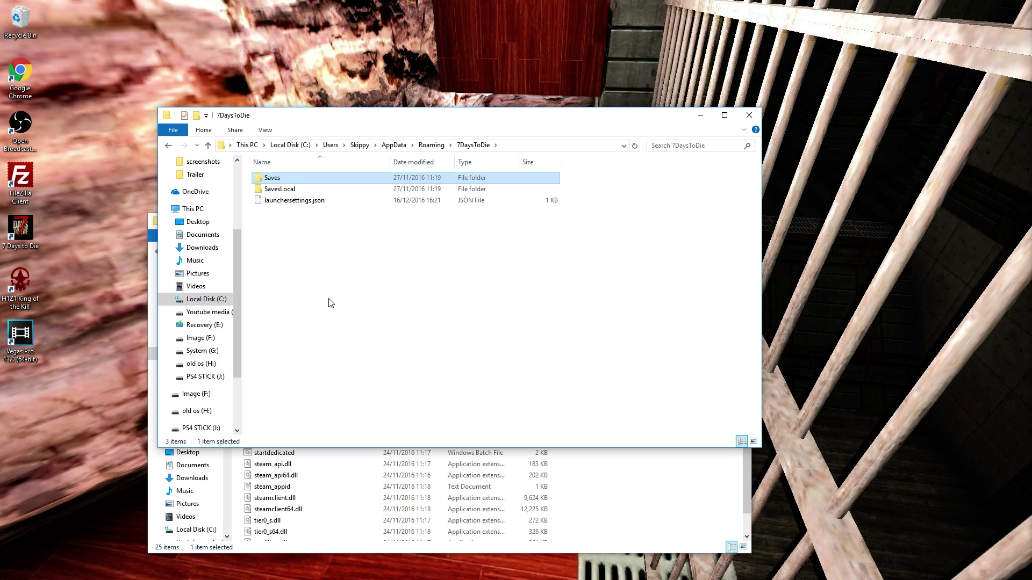
{"action": "key", "text": "ctrl+v"}
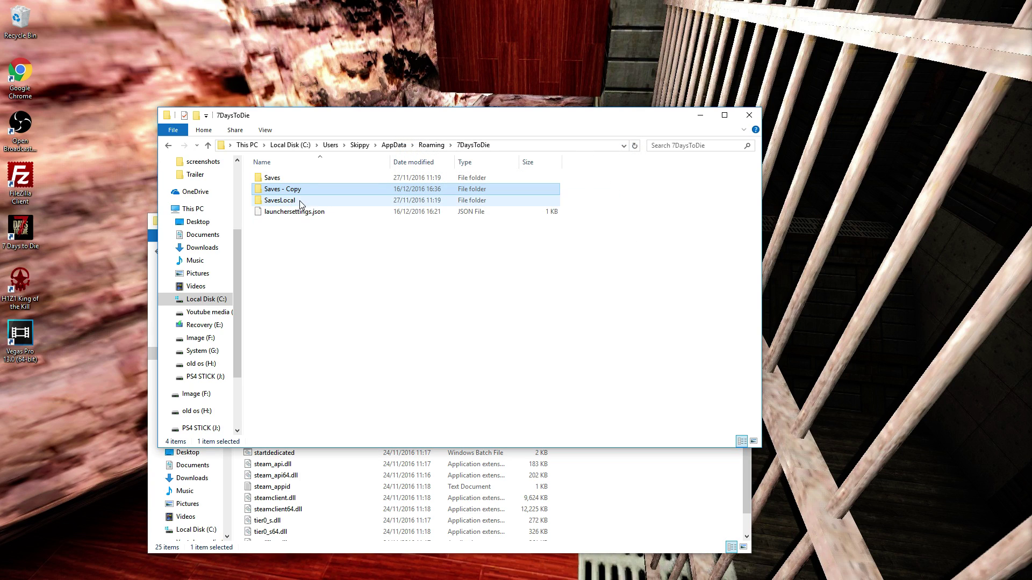
{"action": "left_click", "coordinate": [300, 182]}
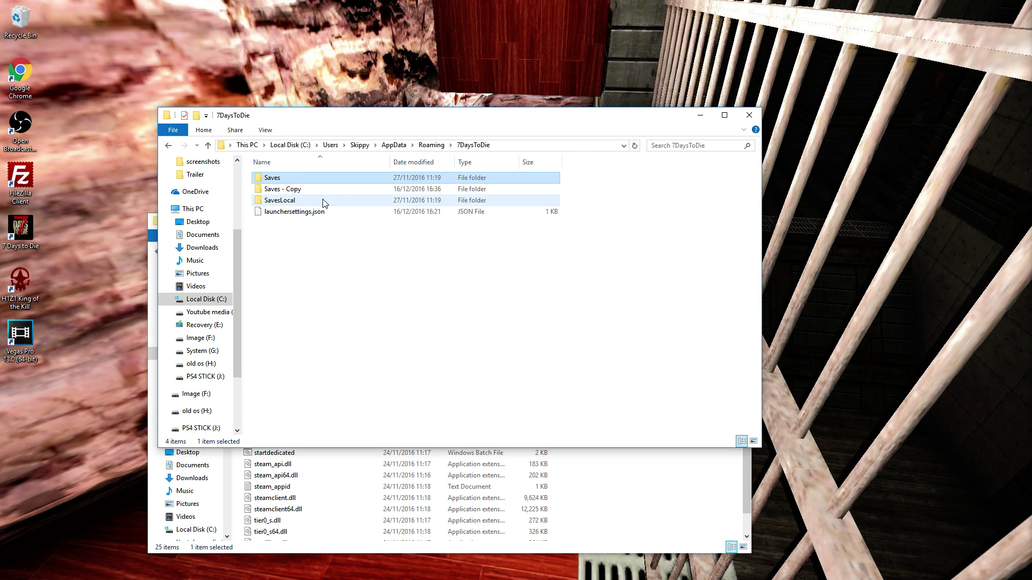
{"action": "left_click", "coordinate": [318, 190]}
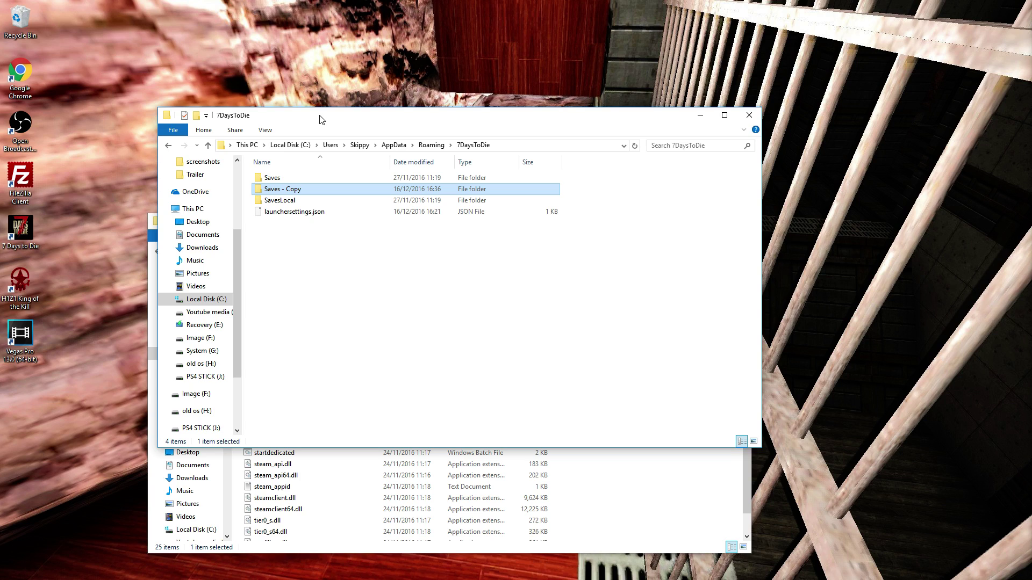
- Switch to the Steam 7 Days To Die install window and open Data\Config
{"action": "left_click", "coordinate": [587, 504]}
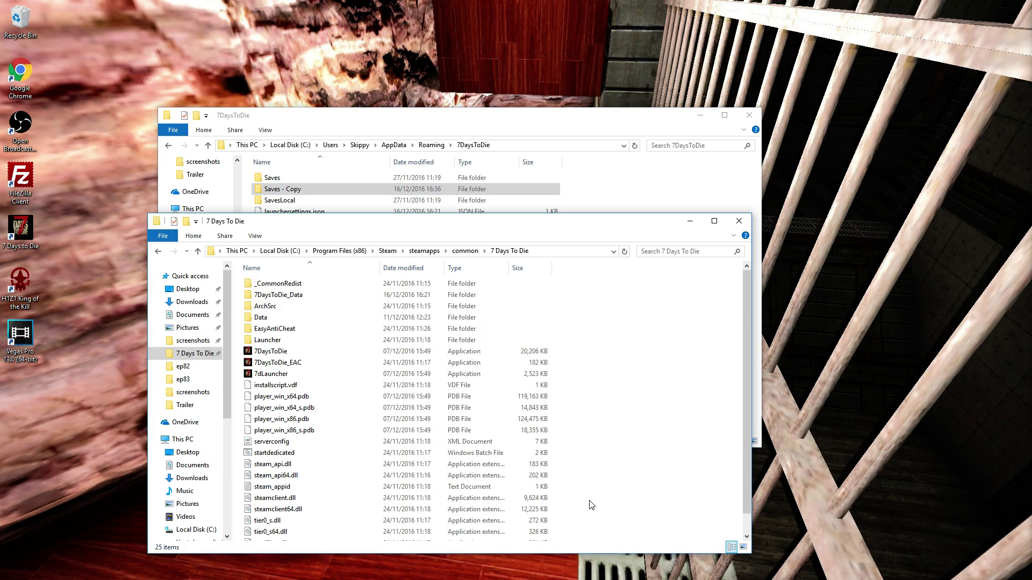
{"action": "left_click", "coordinate": [544, 251]}
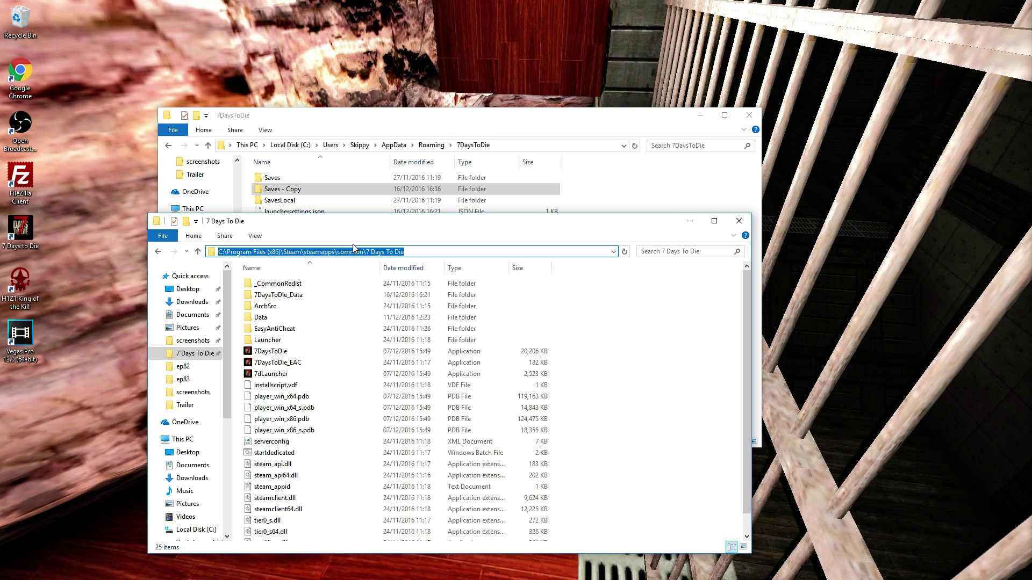
{"action": "left_click", "coordinate": [436, 252]}
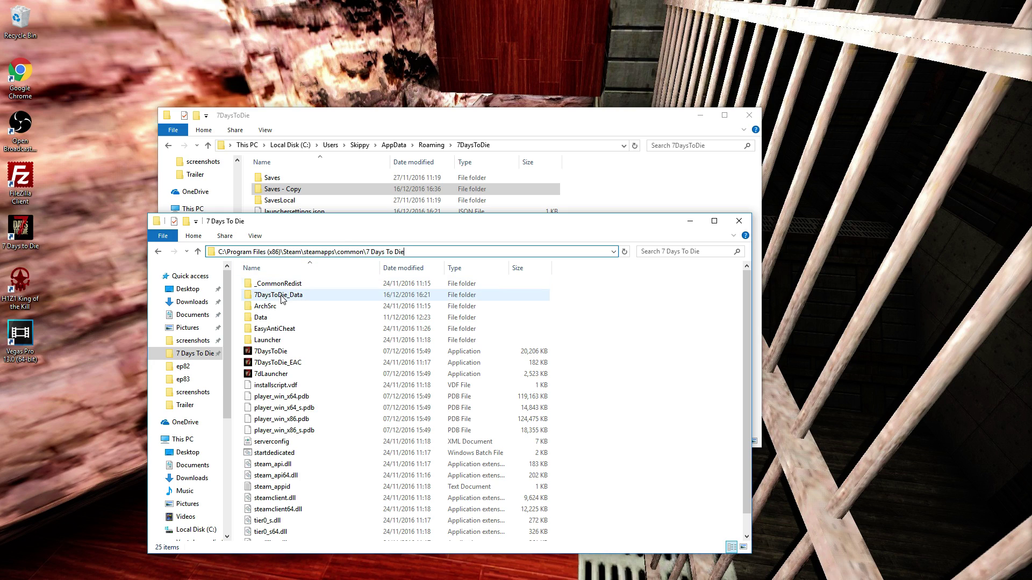
{"action": "left_click", "coordinate": [287, 320]}
{"action": "double_click", "coordinate": [287, 318]}
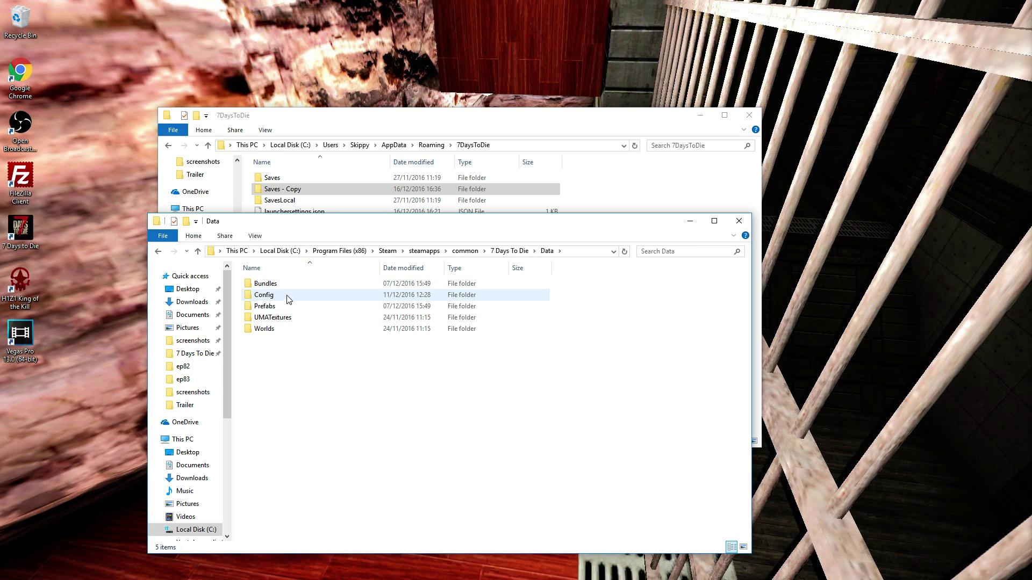
{"action": "double_click", "coordinate": [299, 295]}
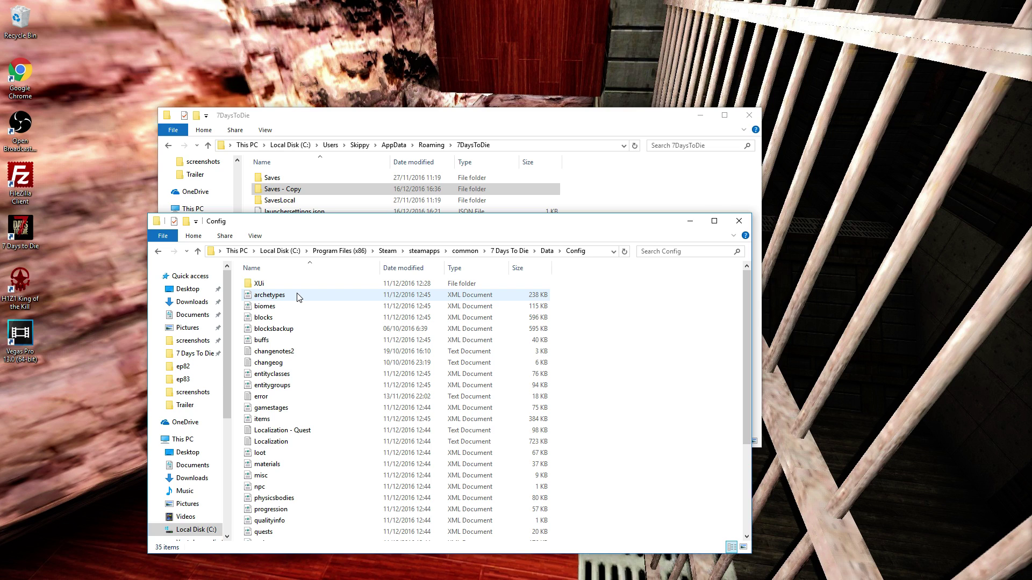
{"action": "scroll", "coordinate": [299, 367], "scroll_direction": "down", "scroll_amount": 4}
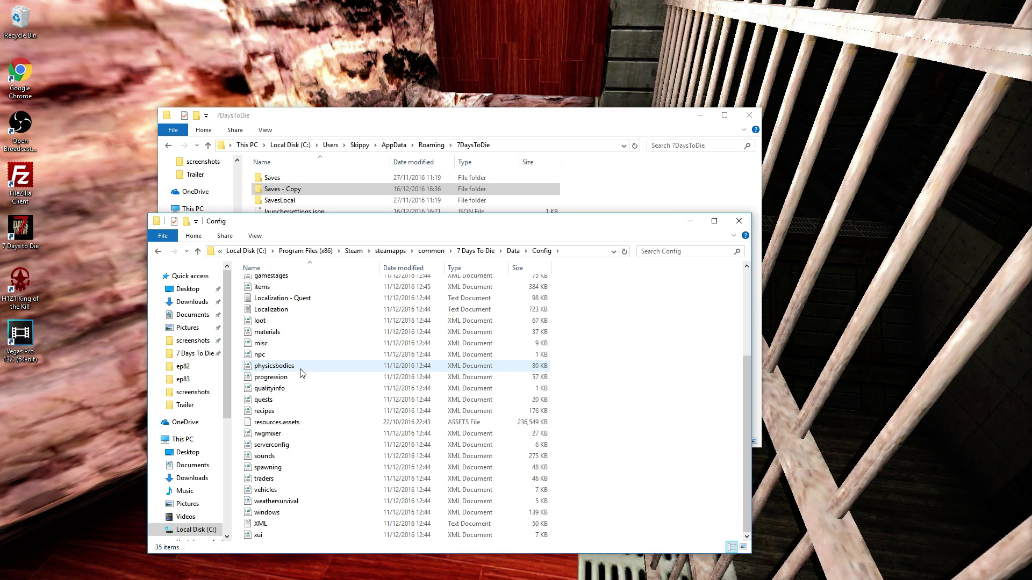
{"action": "scroll", "coordinate": [306, 392], "scroll_direction": "up", "scroll_amount": 4}
{"action": "scroll", "coordinate": [306, 392], "scroll_direction": "down", "scroll_amount": 4}
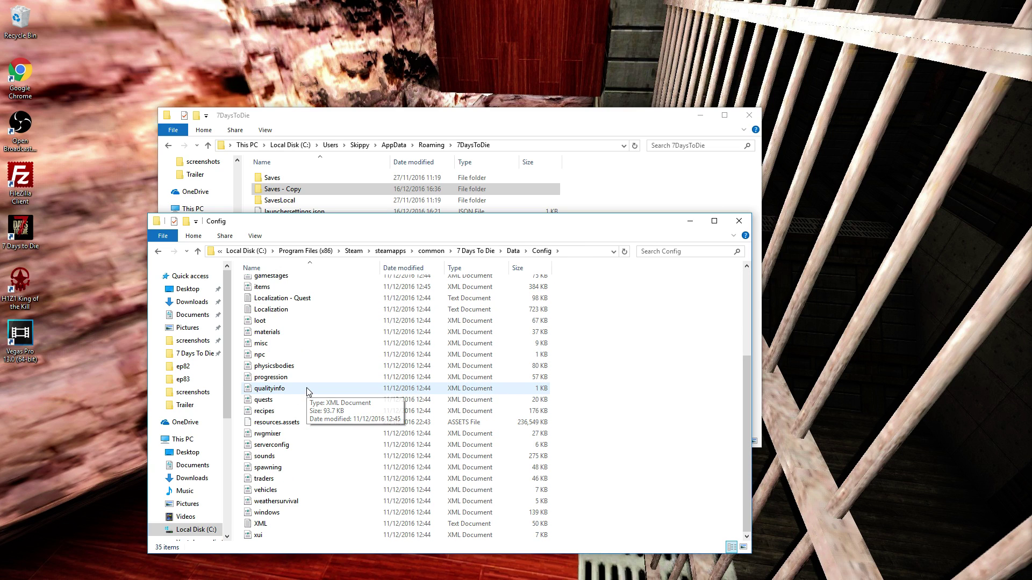
- Return to Data, then copy Config and paste it there as 'Config - Copy'
{"action": "left_click", "coordinate": [512, 251]}
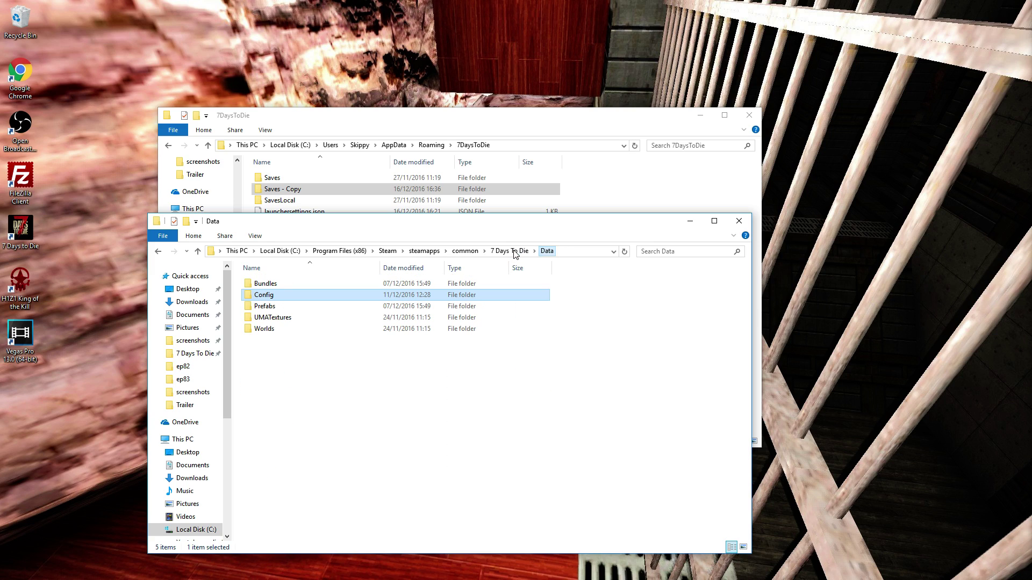
{"action": "right_click", "coordinate": [278, 297]}
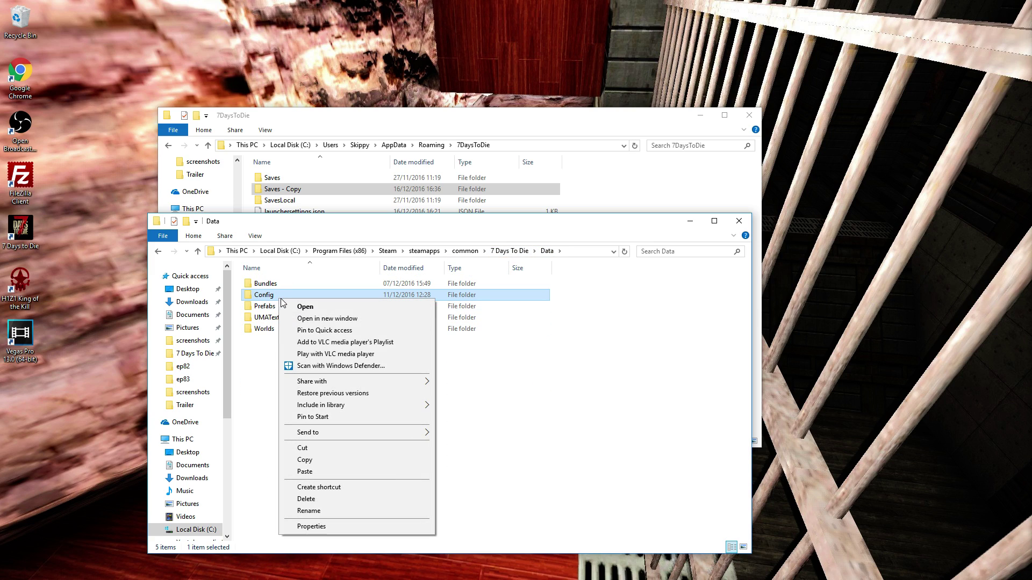
{"action": "left_click", "coordinate": [350, 458]}
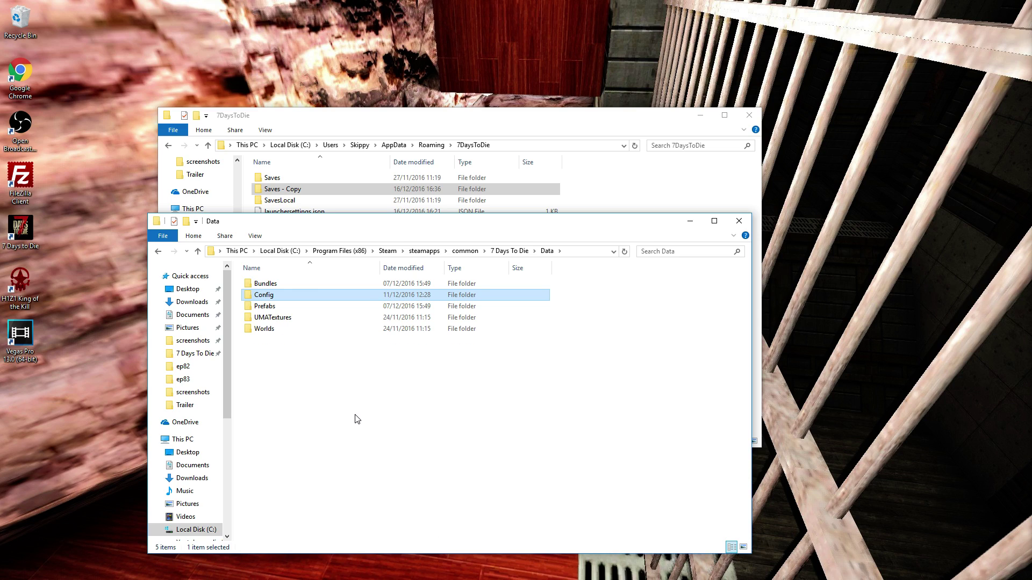
{"action": "key", "text": "ctrl+v"}
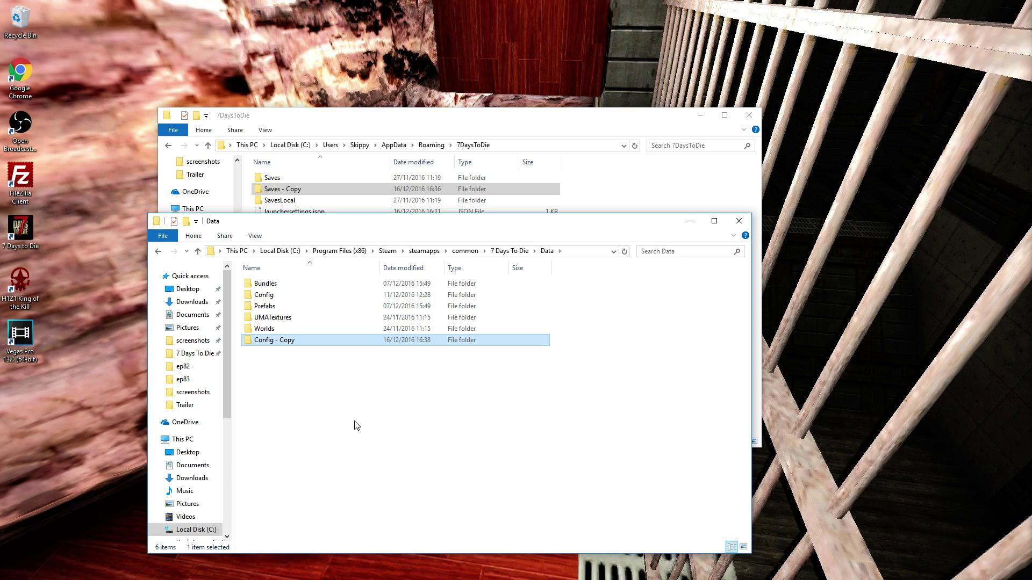